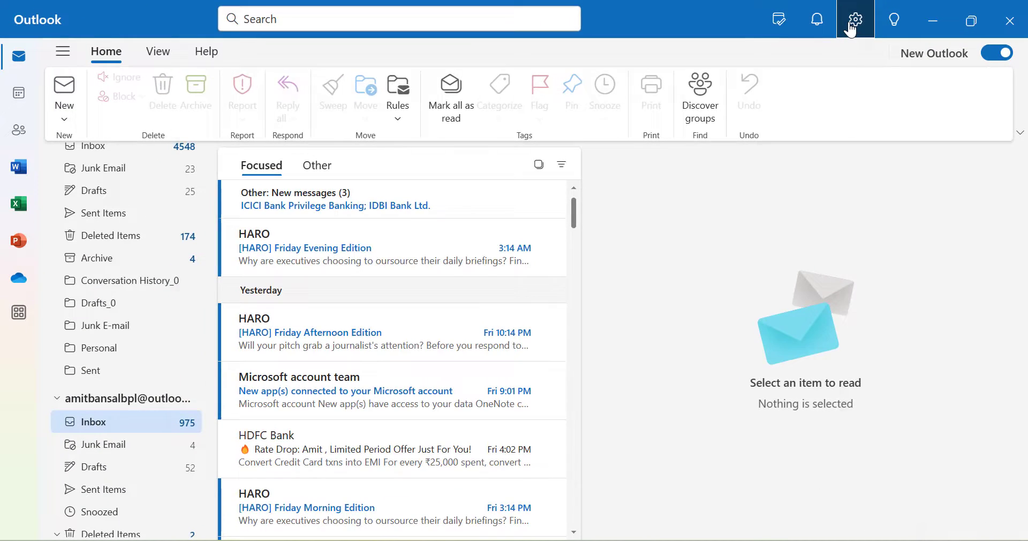
# - Open the automatic replies settings for the email accounts
pyautogui.click(794, 32)
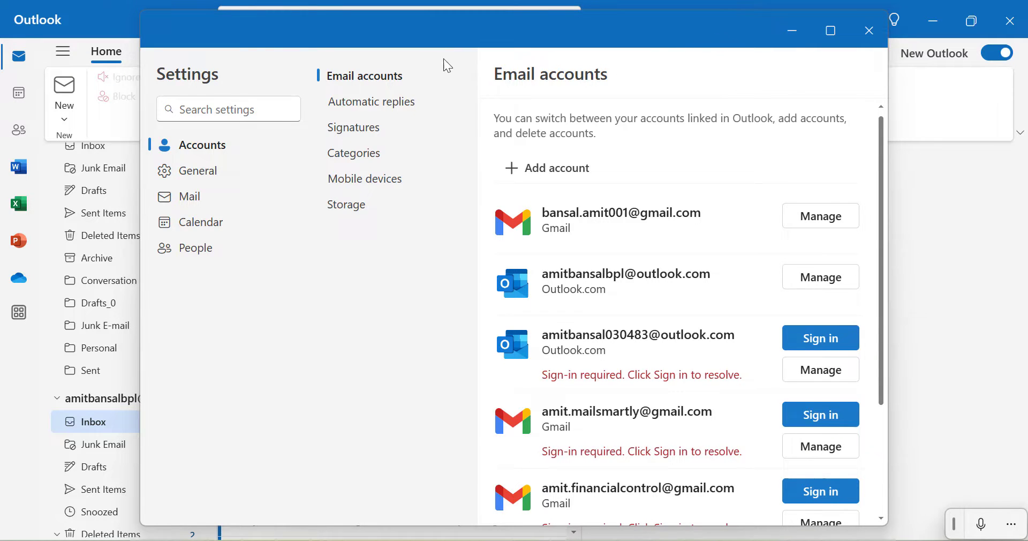
pyautogui.moveTo(436, 35); pyautogui.dragTo(377, 71)
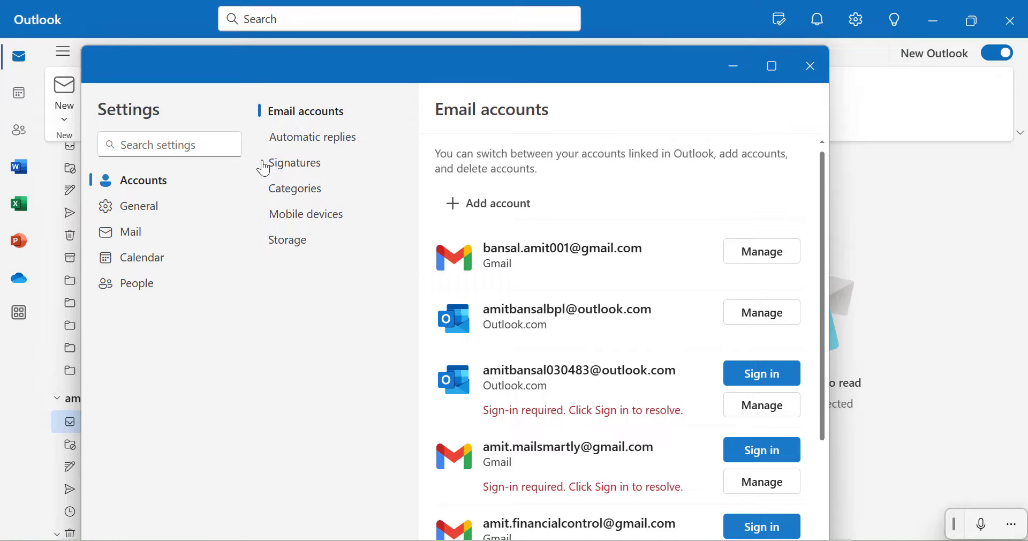
pyautogui.click(138, 208)
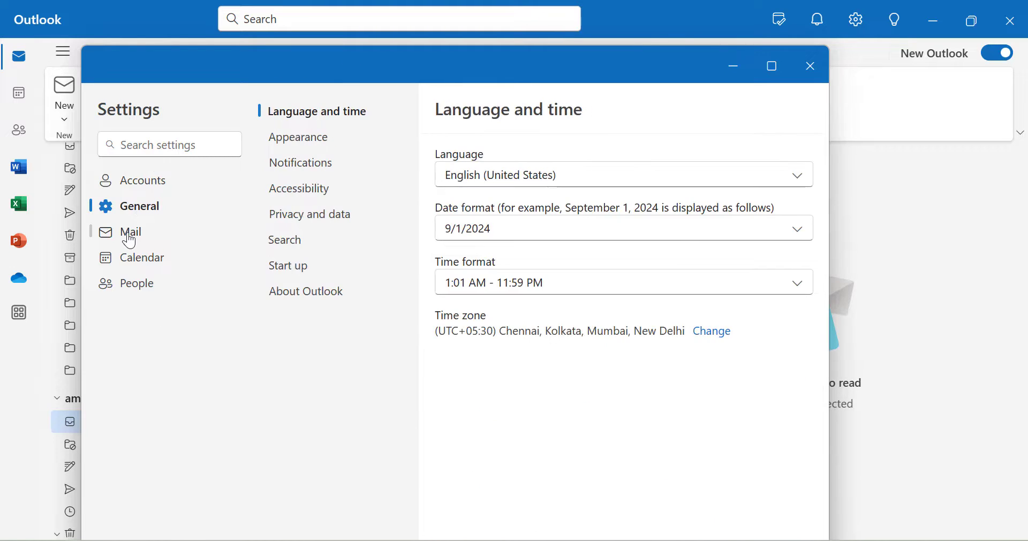
pyautogui.click(129, 236)
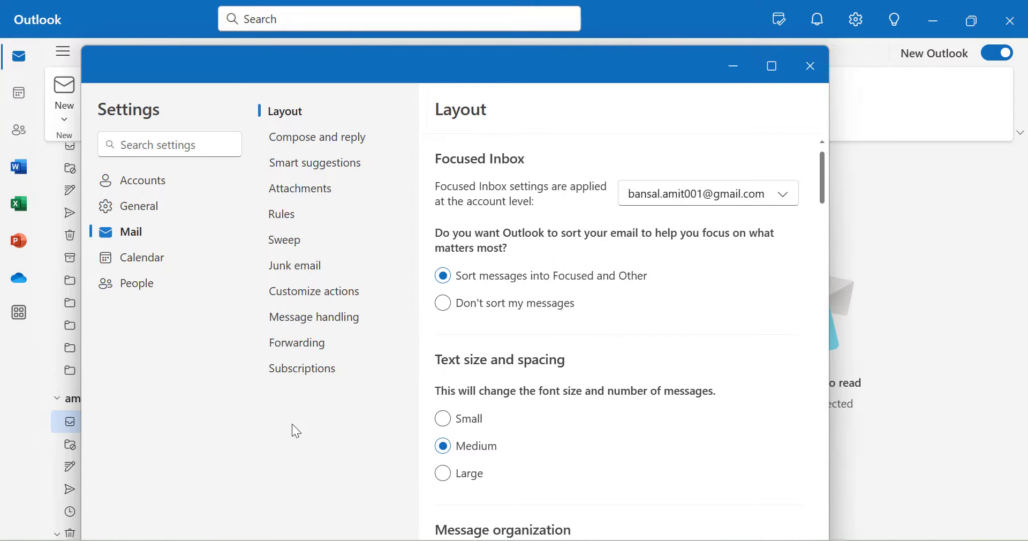
pyautogui.click(139, 189)
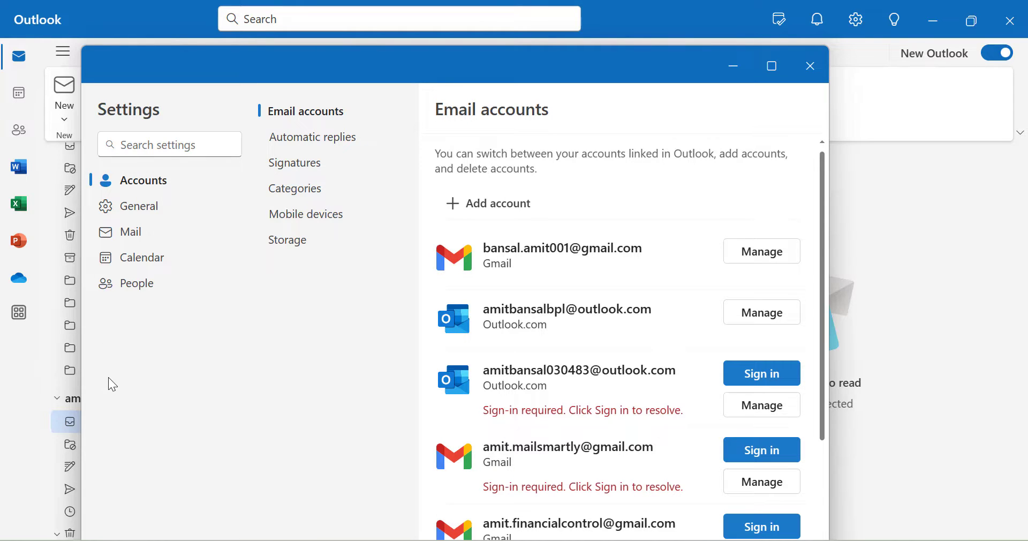
pyautogui.click(318, 141)
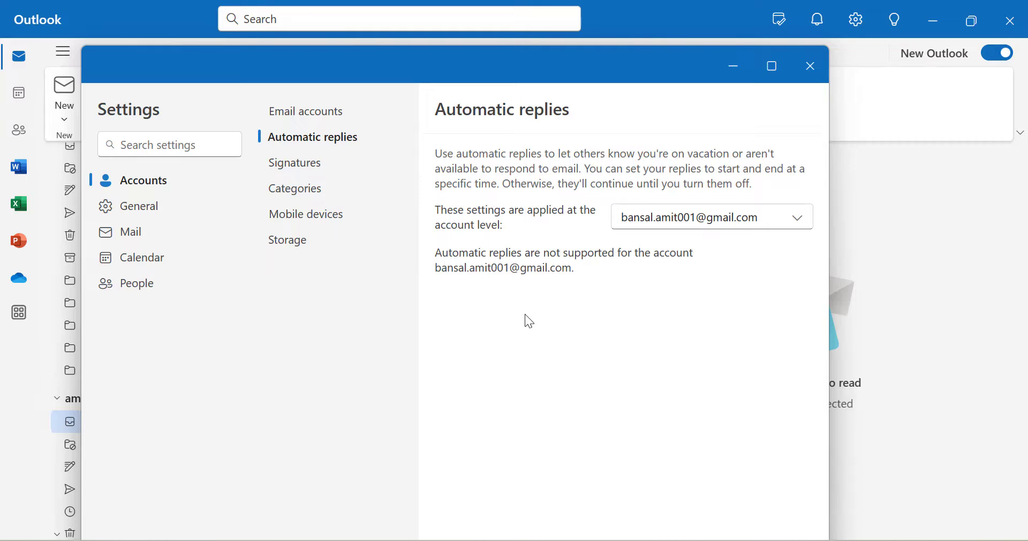
pyautogui.click(797, 220)
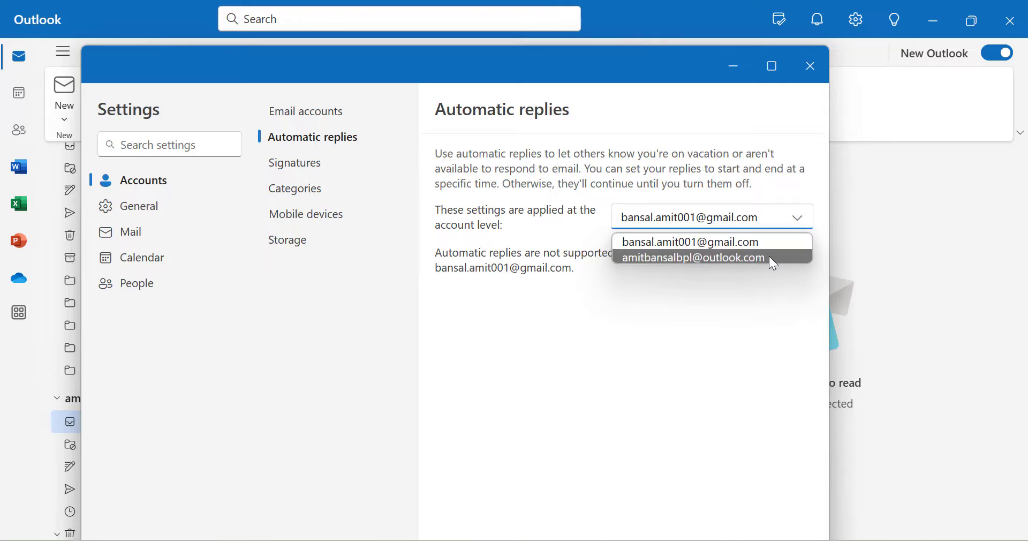
pyautogui.click(742, 352)
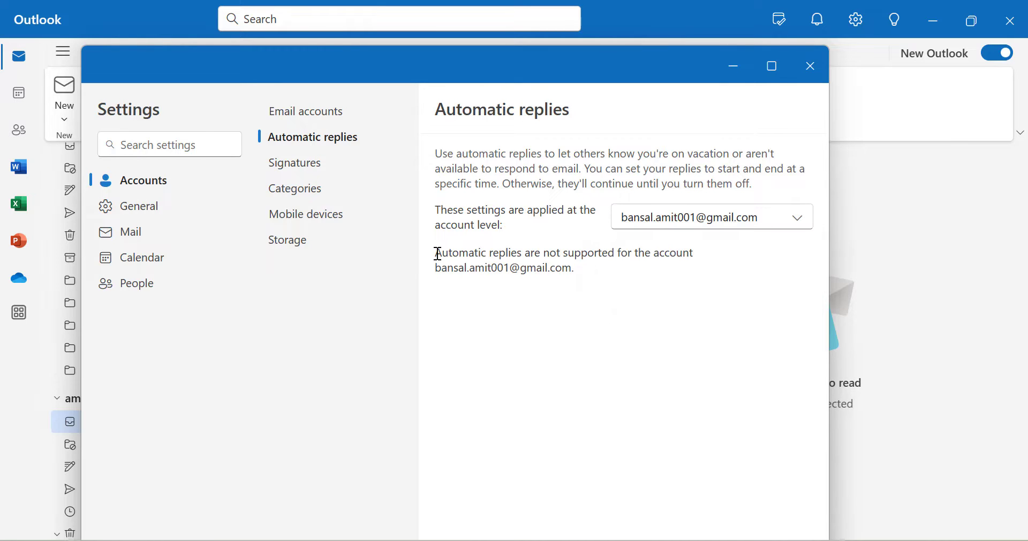
pyautogui.moveTo(435, 253); pyautogui.dragTo(602, 268)
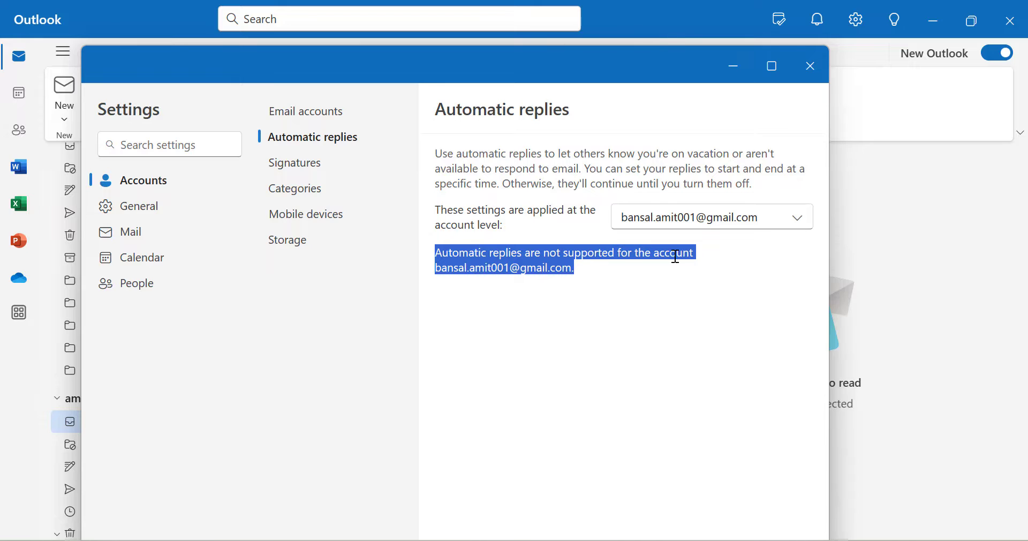
pyautogui.click(557, 280)
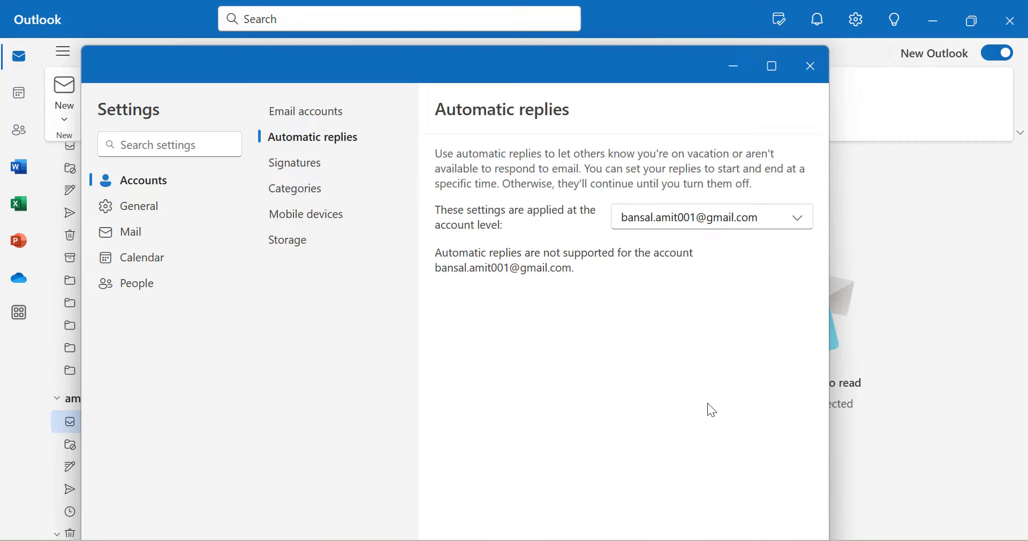
# - Apply the settings to the Outlook.com account, turn on automatic replies and maximize the settings window
pyautogui.click(797, 219)
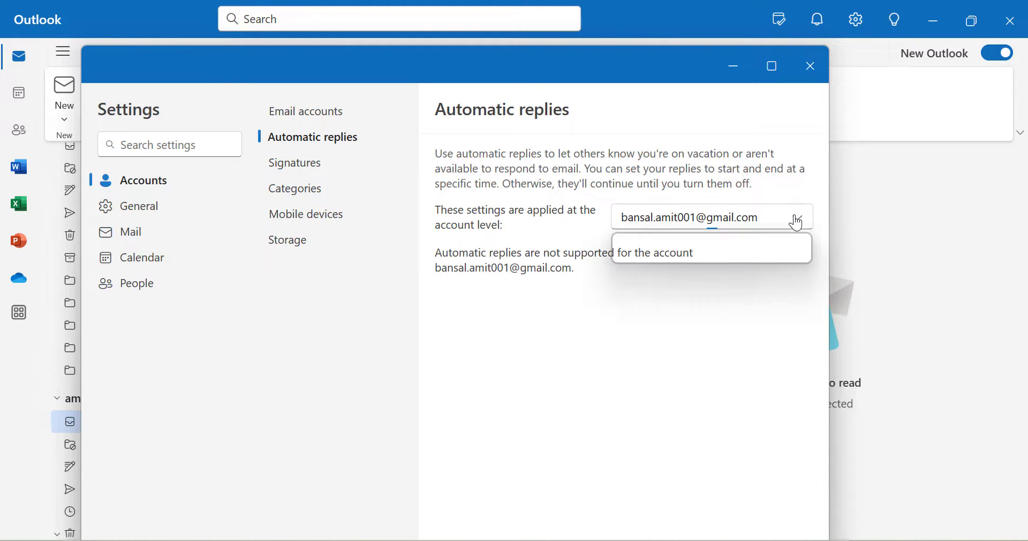
pyautogui.click(766, 259)
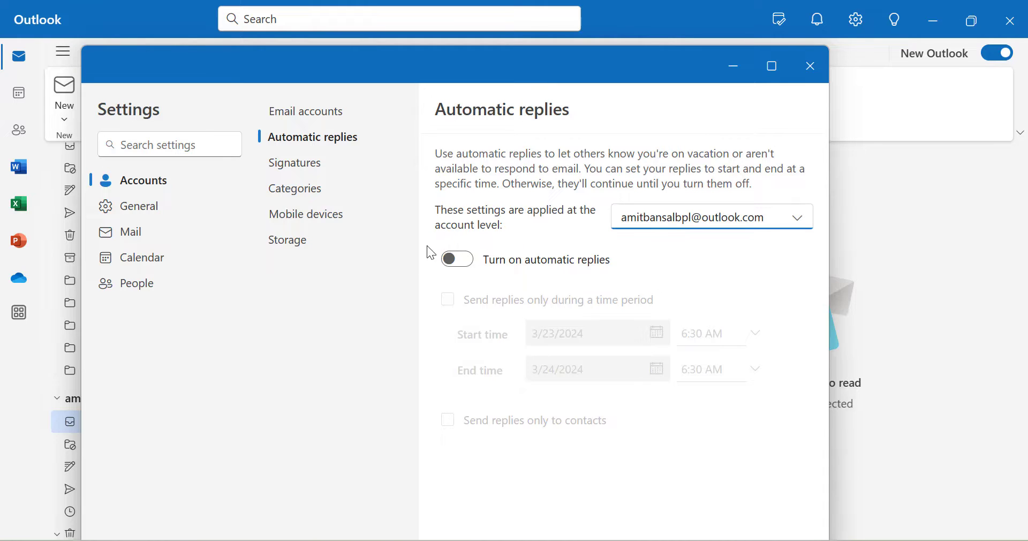
pyautogui.click(456, 259)
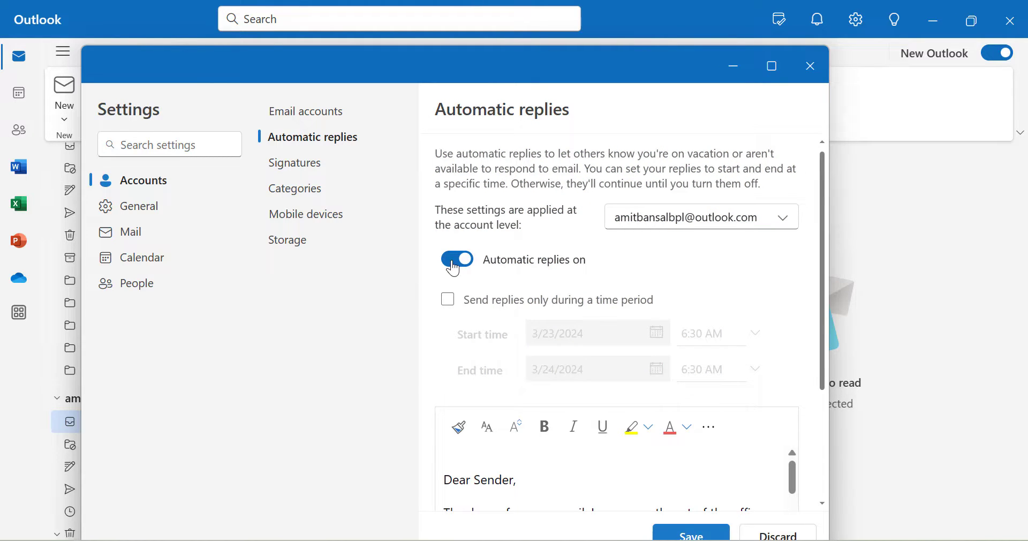
pyautogui.scroll(-3, 722, 262)
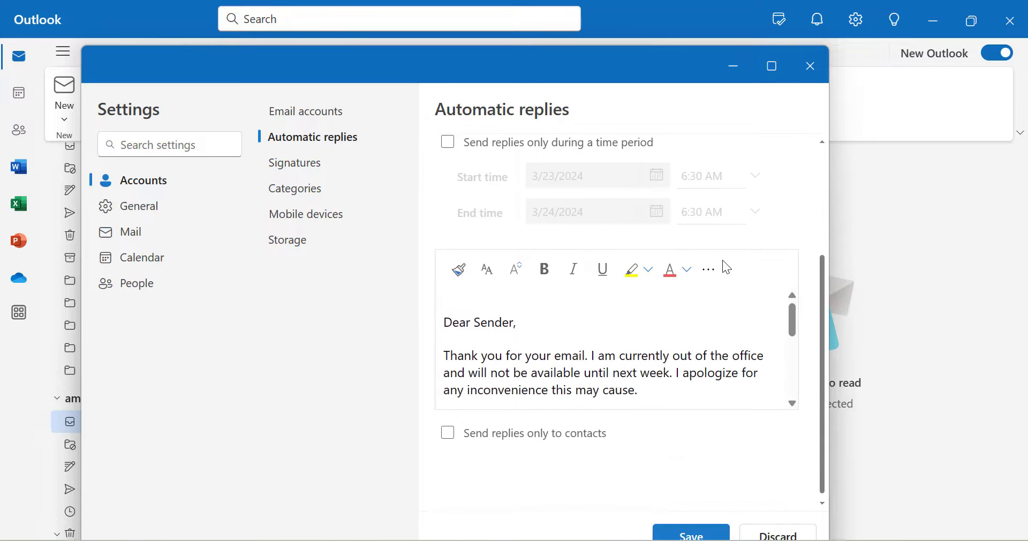
pyautogui.scroll(3, 723, 262)
pyautogui.click(771, 66)
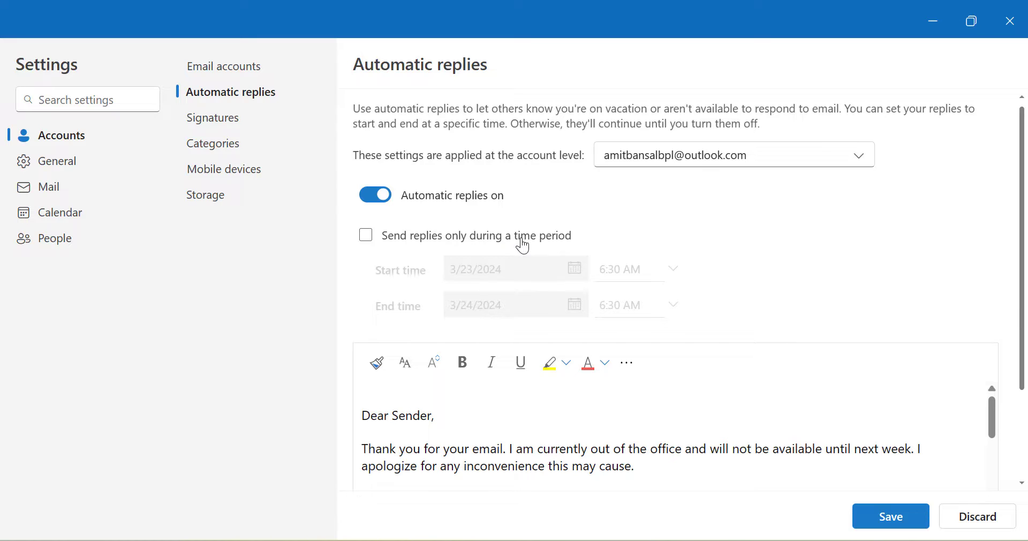
# - Restrict automatic replies to a time period and set its end date to 3/30/2024
pyautogui.click(369, 239)
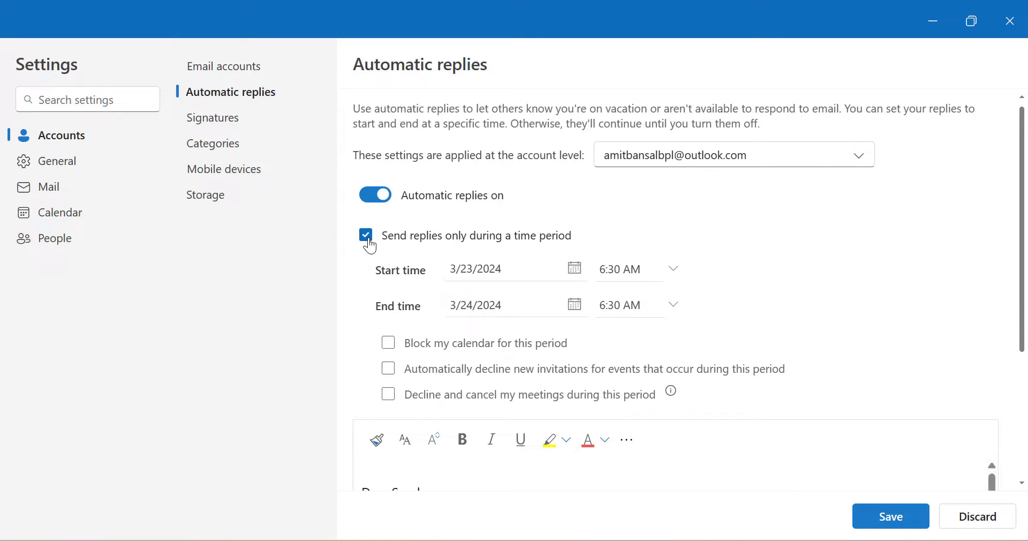
pyautogui.click(577, 306)
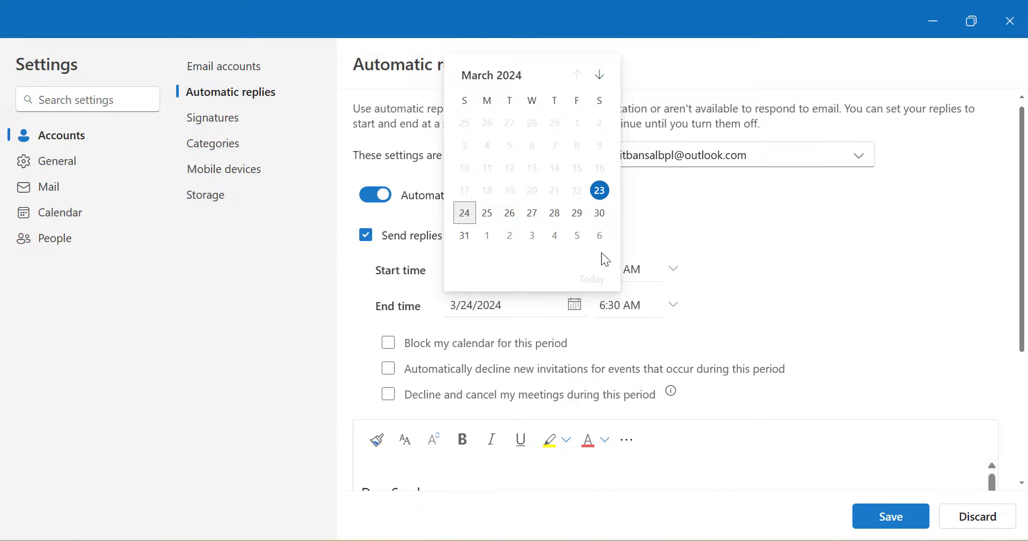
pyautogui.click(602, 216)
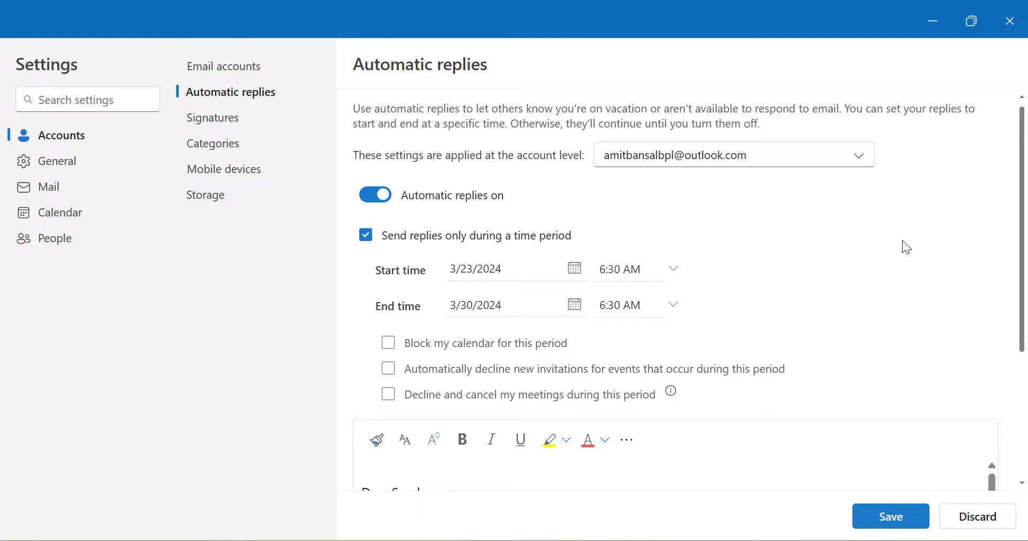
# - Enable blocking the calendar, automatically declining new invitations, and declining and cancelling meetings during the reply period
pyautogui.scroll(-1, 418, 350)
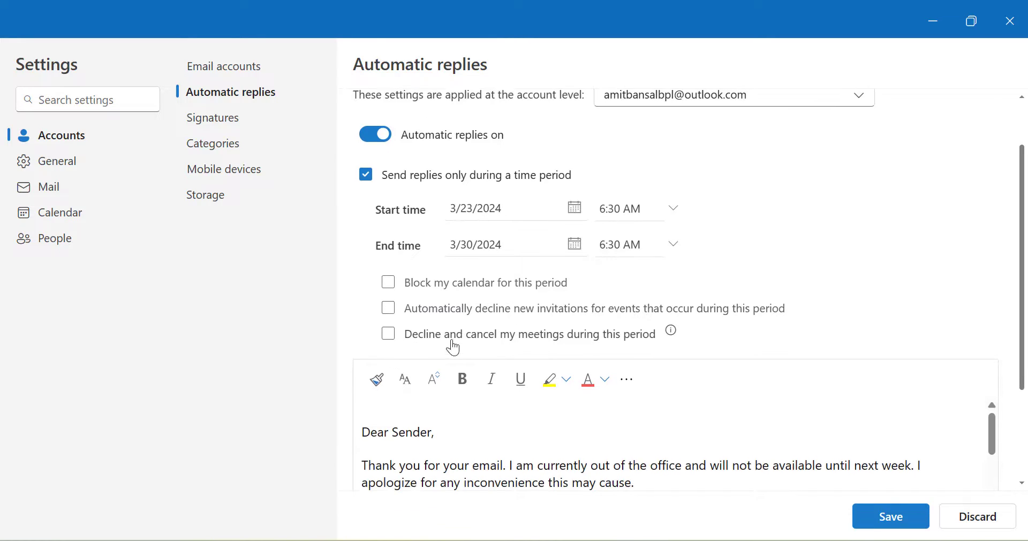
pyautogui.click(388, 283)
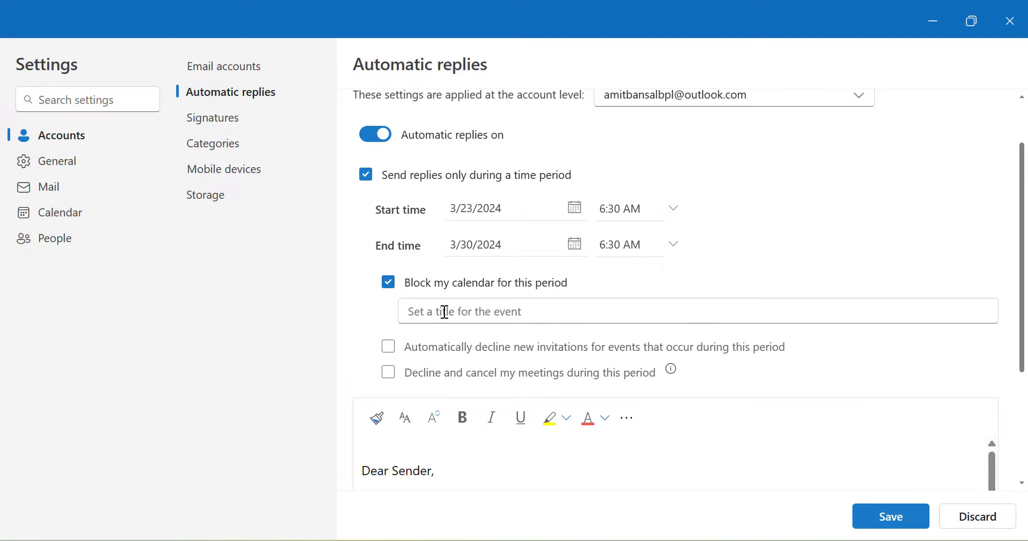
pyautogui.click(426, 310)
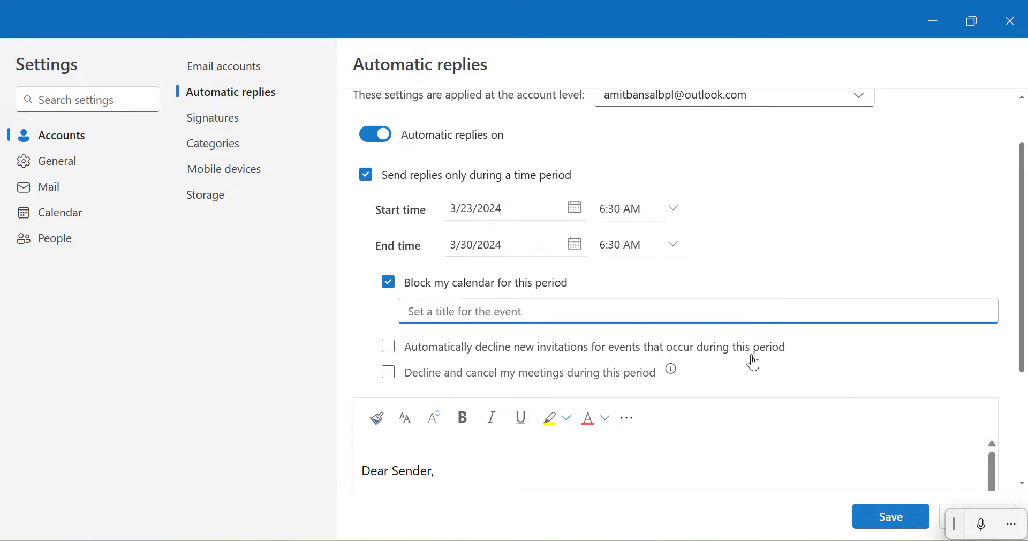
pyautogui.click(388, 349)
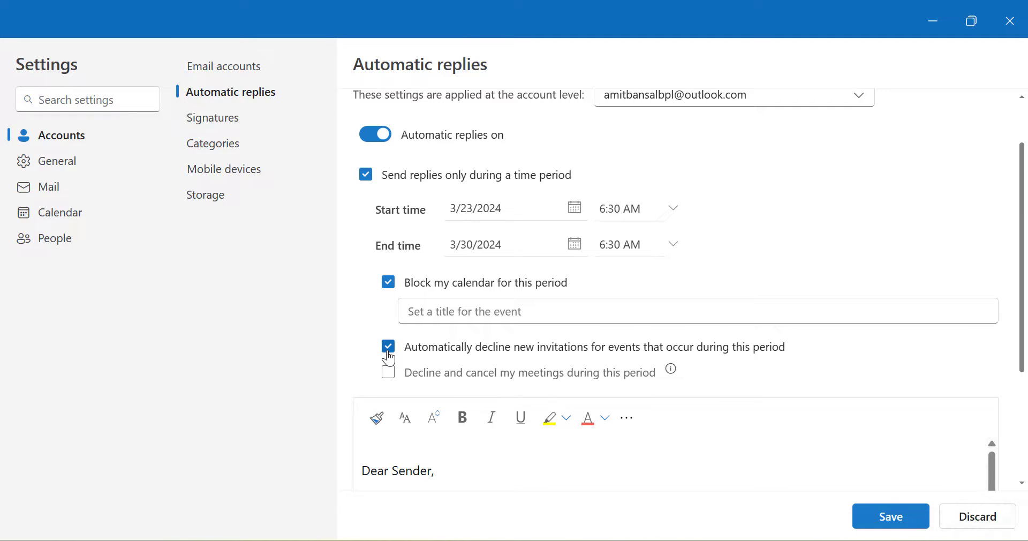
pyautogui.scroll(-1, 368, 335)
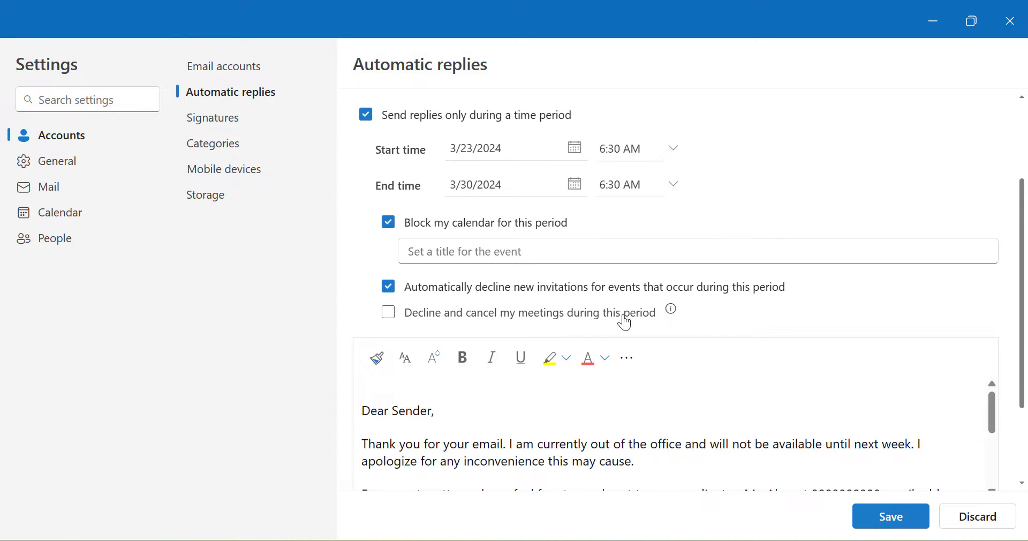
pyautogui.click(388, 316)
# - Review the out-of-office message from greeting to sign-off, including the coordinator's phone number and email address
pyautogui.scroll(-2, 387, 321)
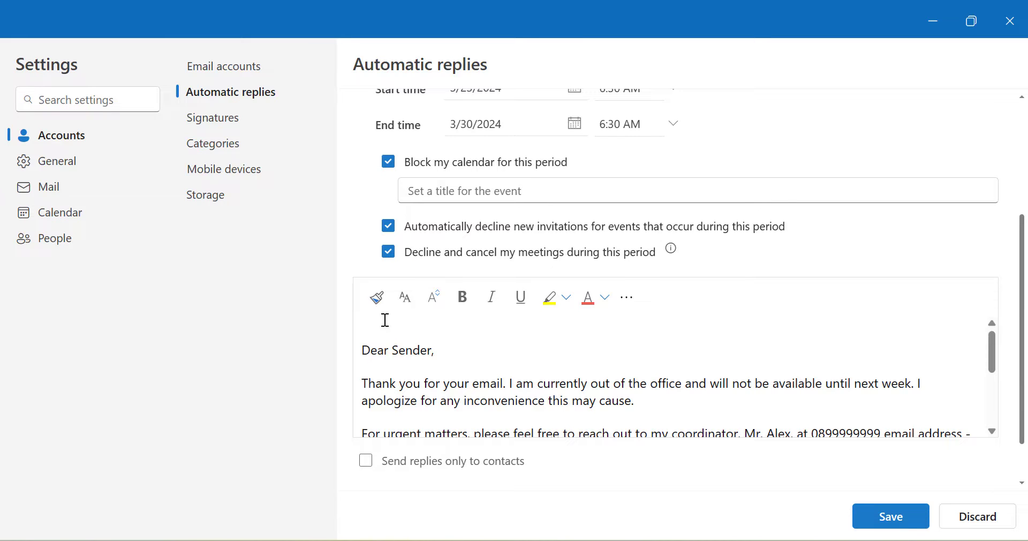
pyautogui.press('super+h')
pyautogui.scroll(-1, 669, 344)
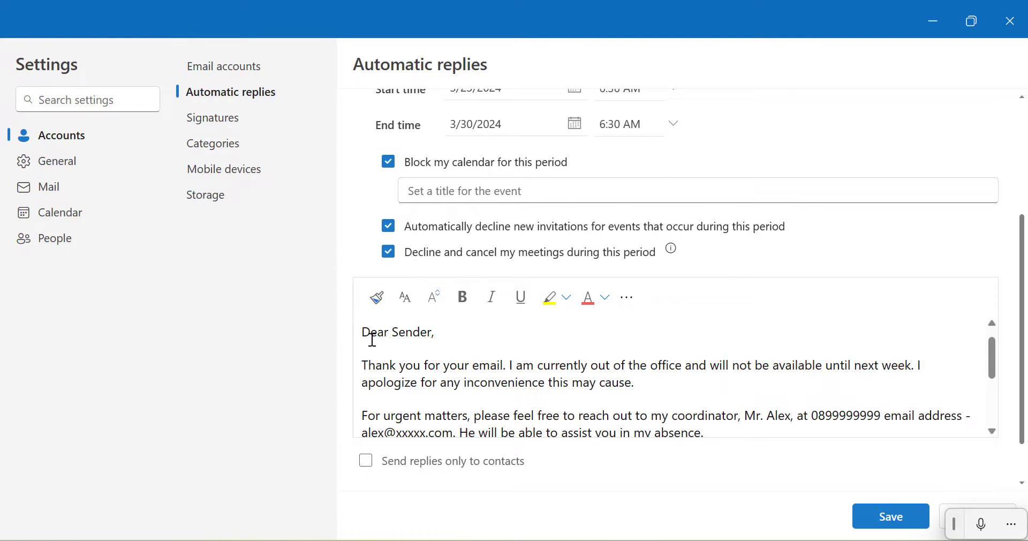
pyautogui.scroll(-1, 533, 364)
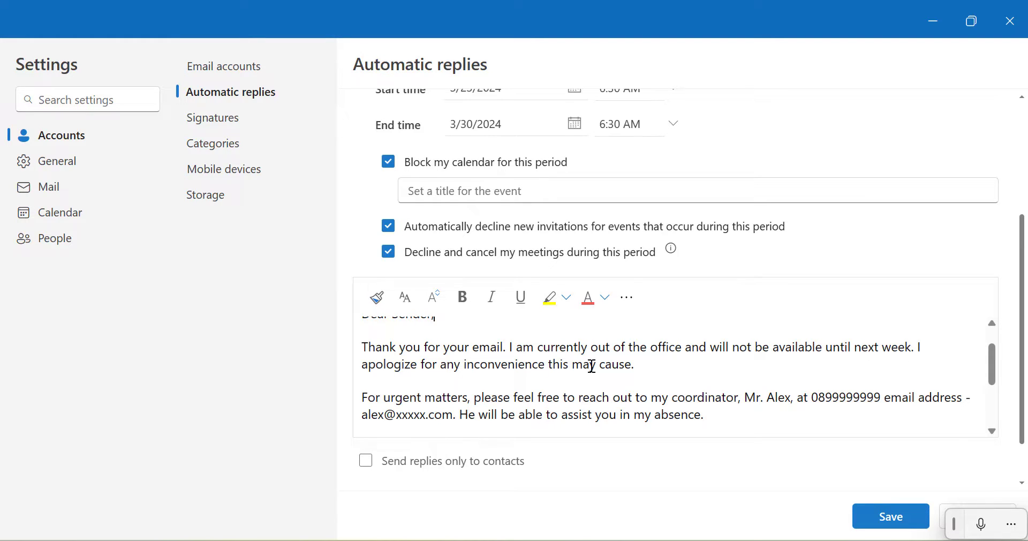
pyautogui.scroll(-1, 730, 369)
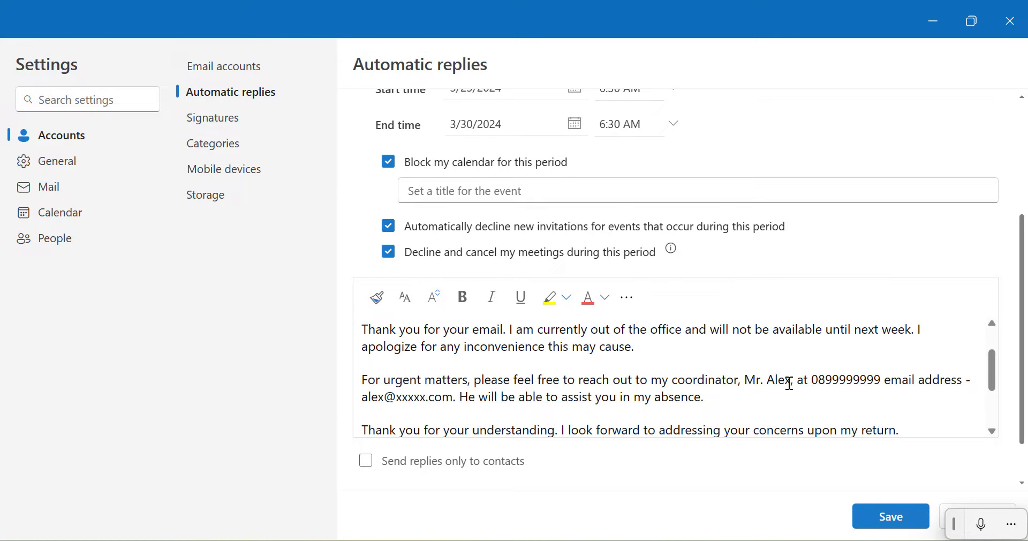
pyautogui.moveTo(807, 381); pyautogui.dragTo(883, 382)
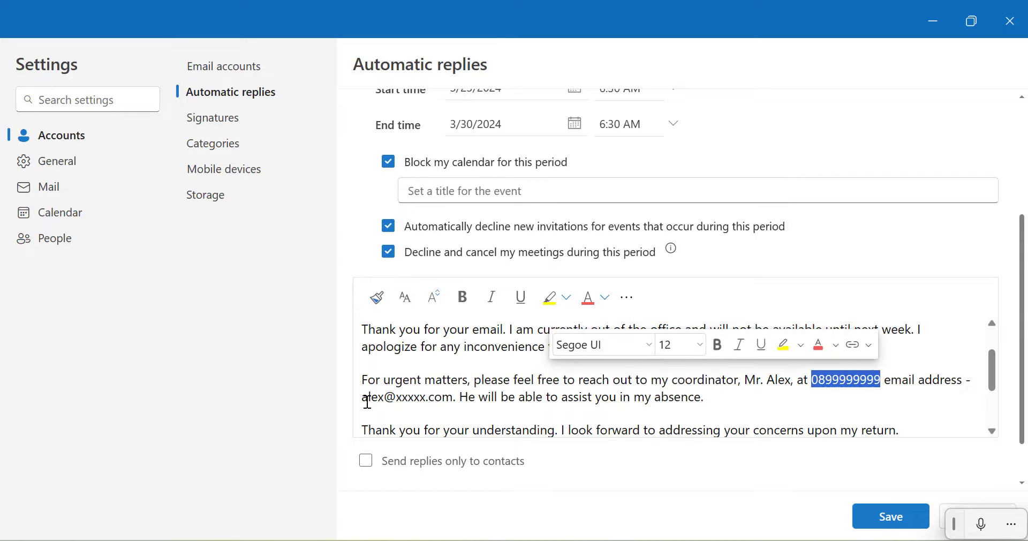
pyautogui.moveTo(363, 401); pyautogui.dragTo(455, 402)
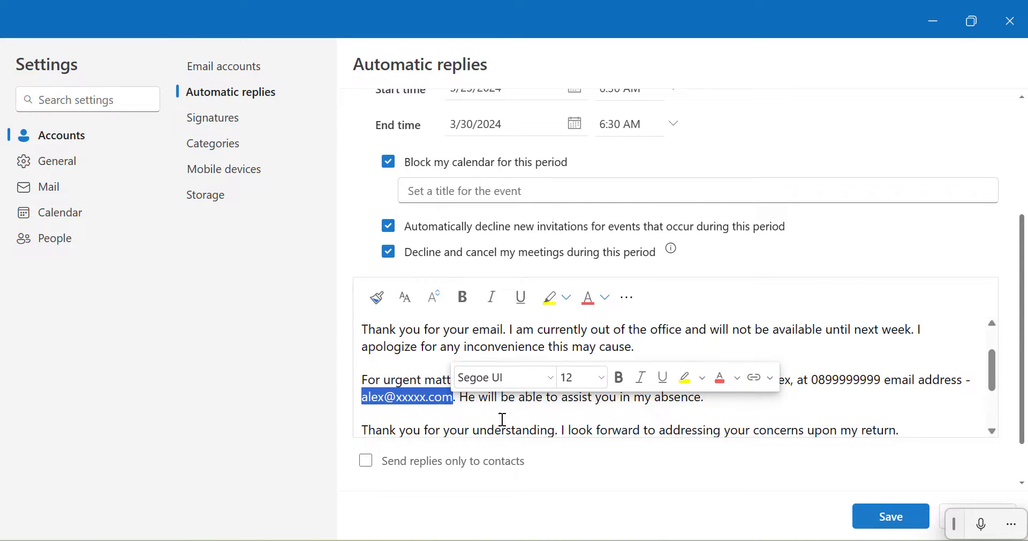
pyautogui.click(829, 402)
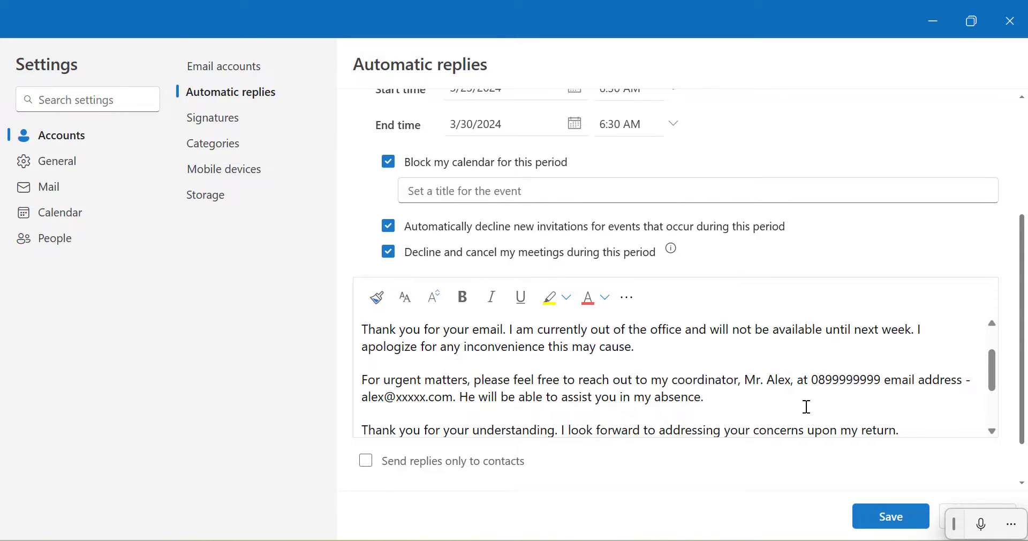
pyautogui.scroll(-1, 807, 395)
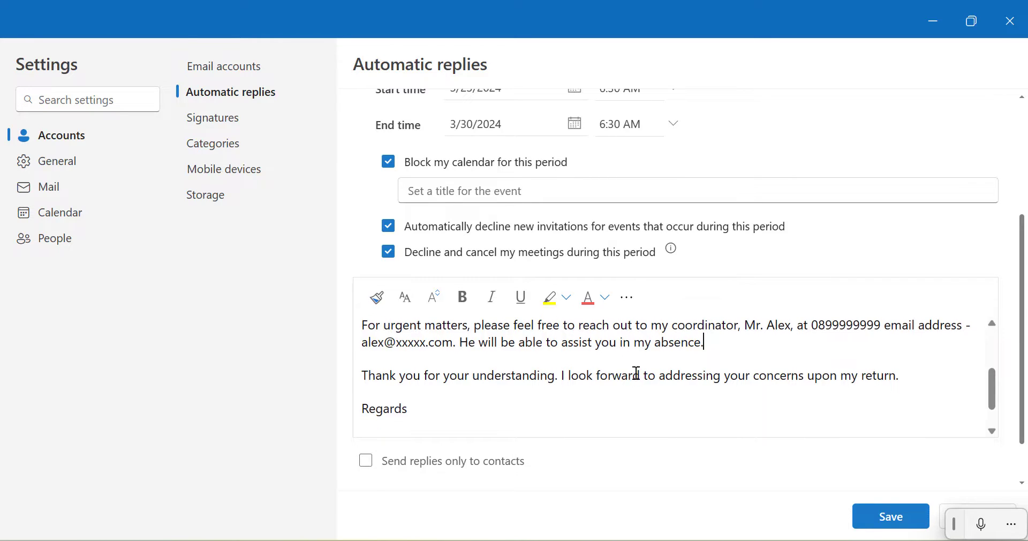
pyautogui.scroll(-2, 636, 375)
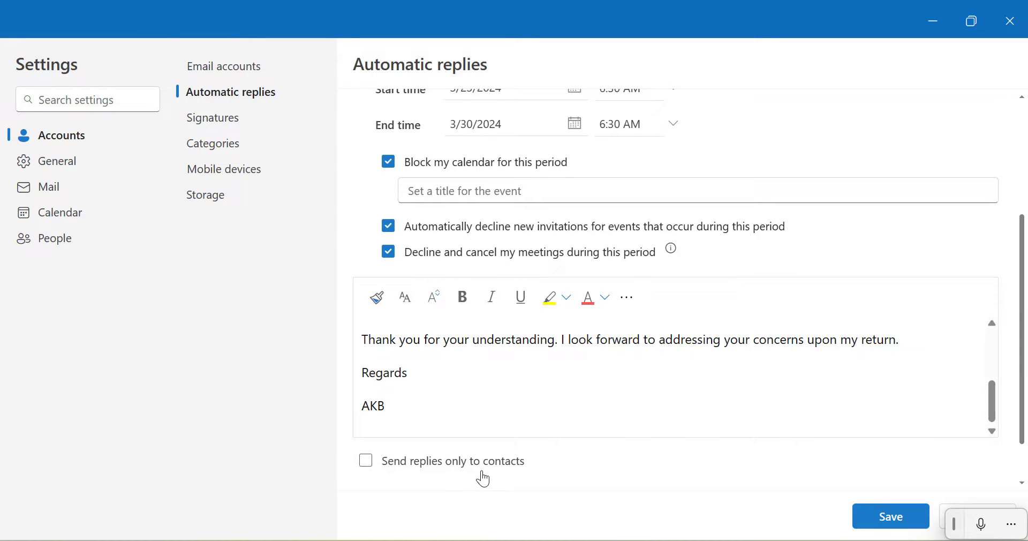
# - Save the automatic reply settings with replies not limited to contacts
pyautogui.click(366, 463)
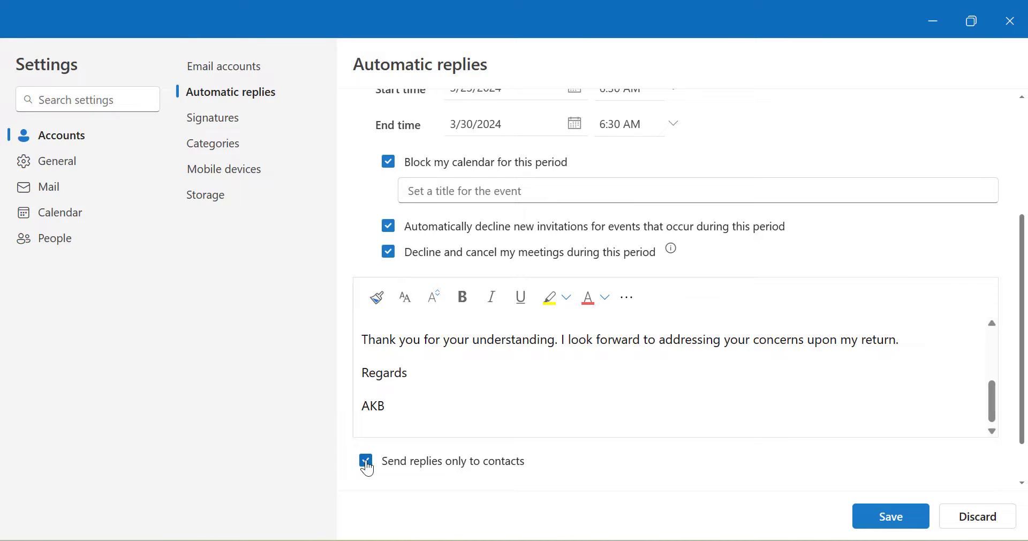
pyautogui.click(367, 466)
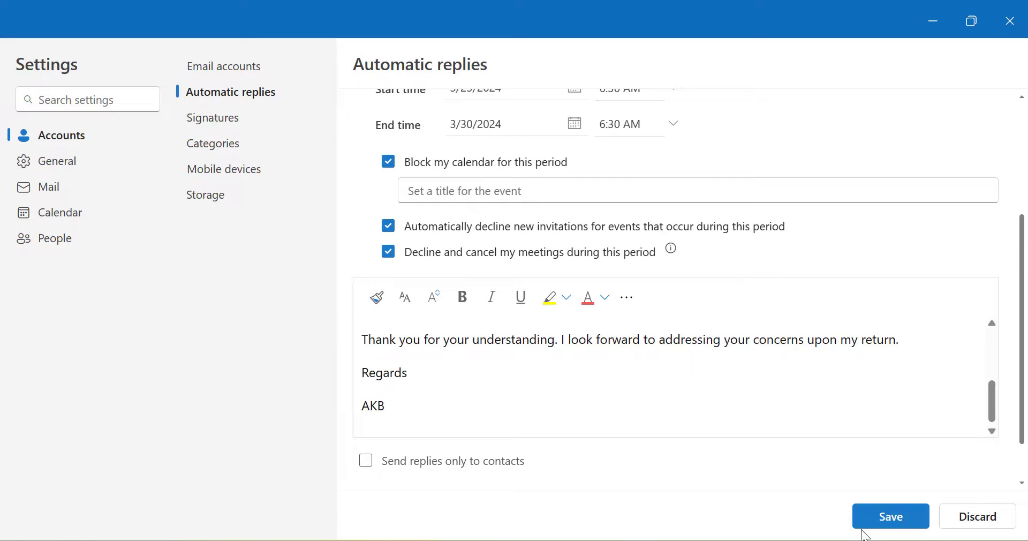
pyautogui.click(890, 528)
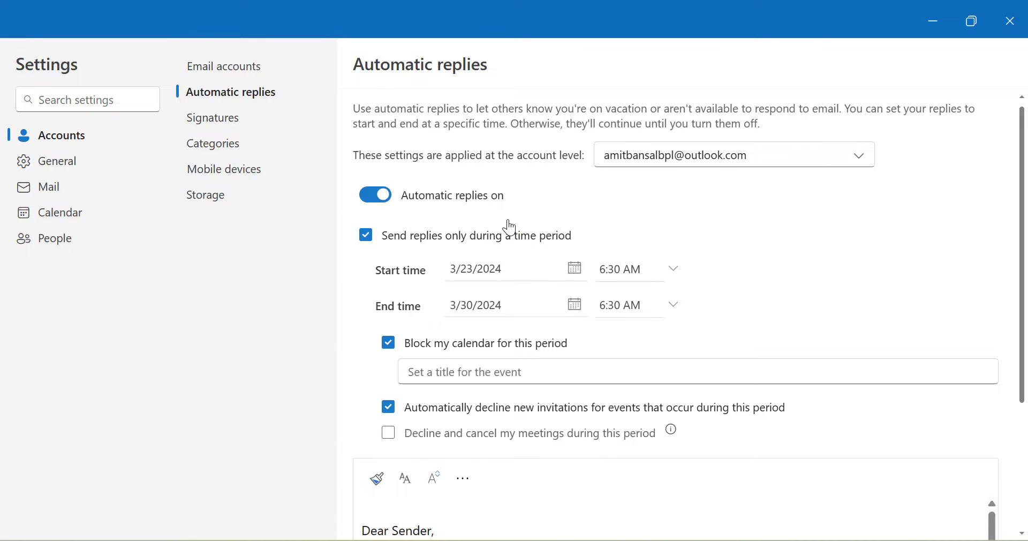
# - Turn off automatic replies for the selected Outlook.com account
pyautogui.click(375, 199)
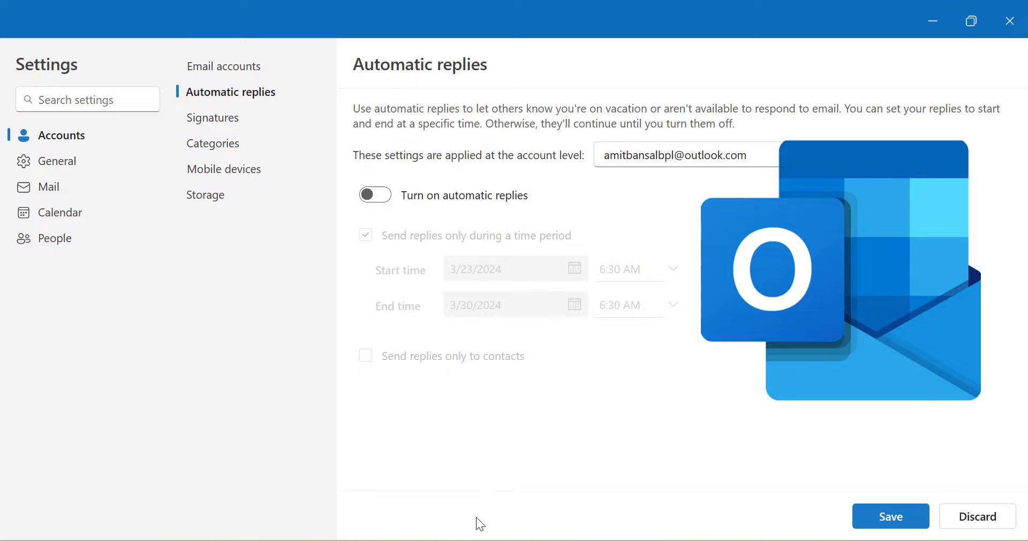
# - Switch to classic Outlook and open the account information page from the inbox
pyautogui.moveTo(475, 535)
pyautogui.click(456, 471)
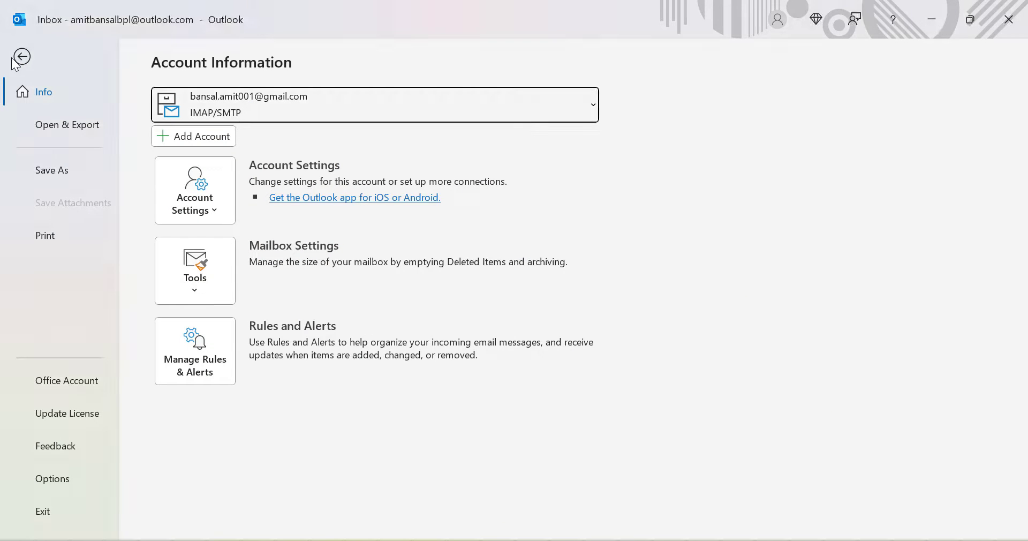
pyautogui.click(21, 57)
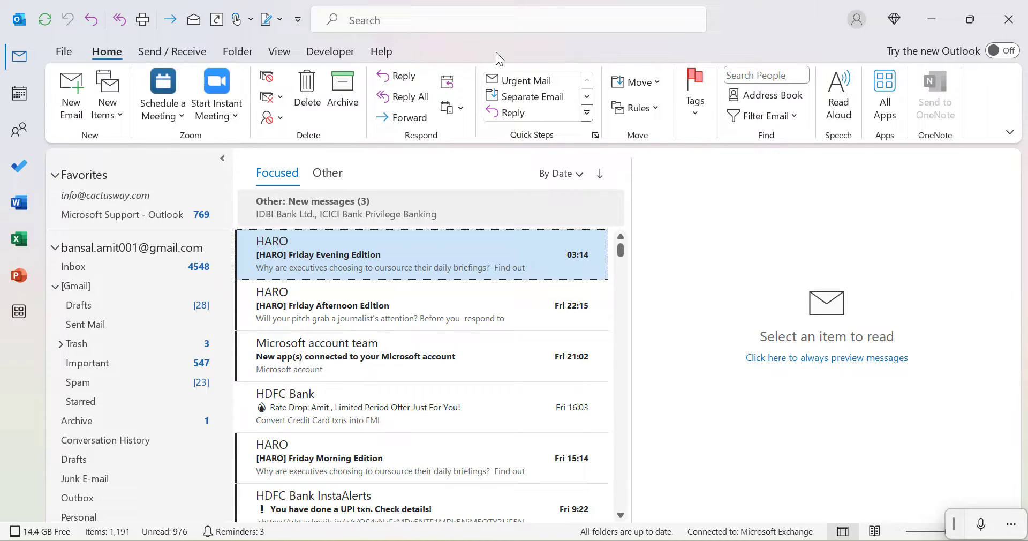
pyautogui.click(65, 52)
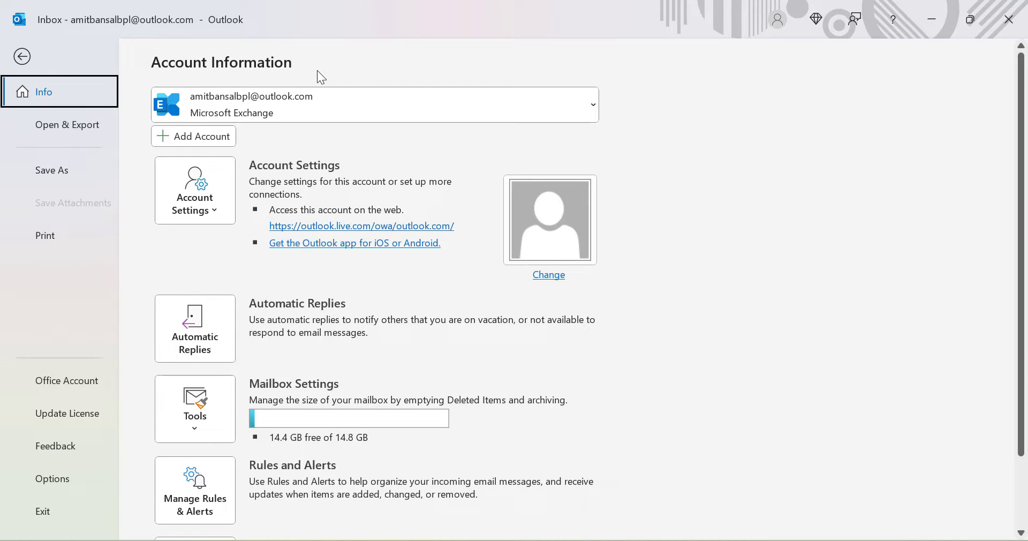
# - Compare the account information options of the first Gmail IMAP account with those of the first Outlook.com Exchange account
pyautogui.click(594, 105)
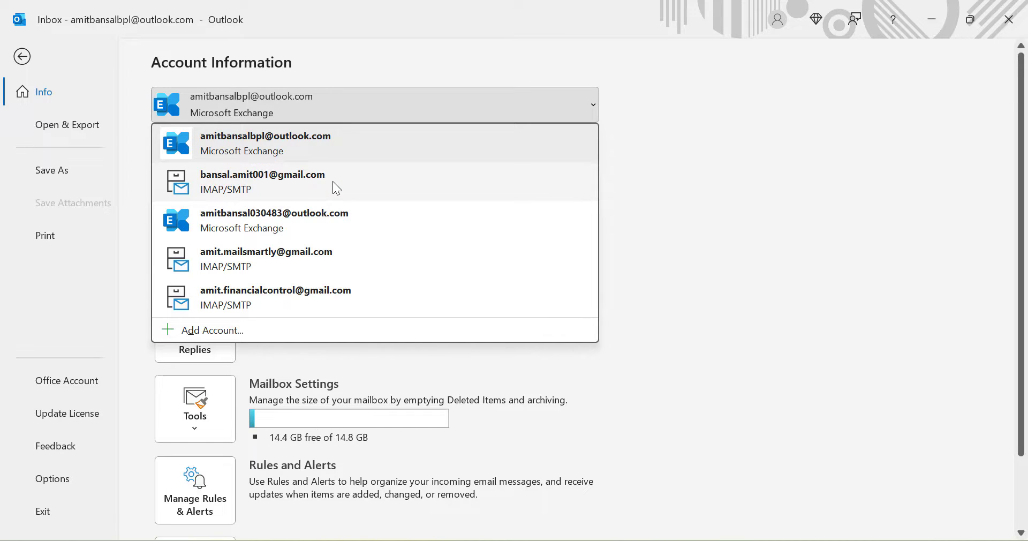
pyautogui.click(371, 188)
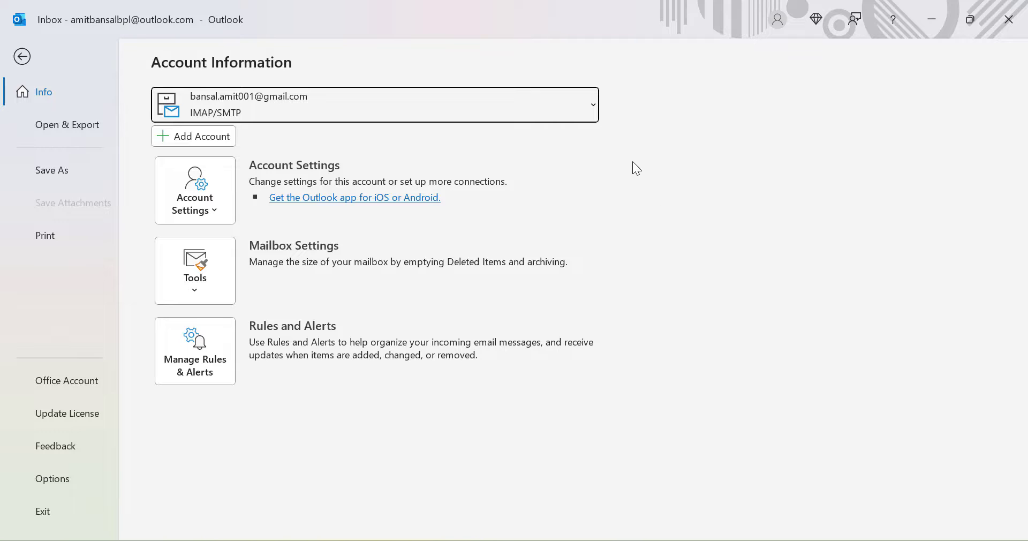
pyautogui.click(595, 104)
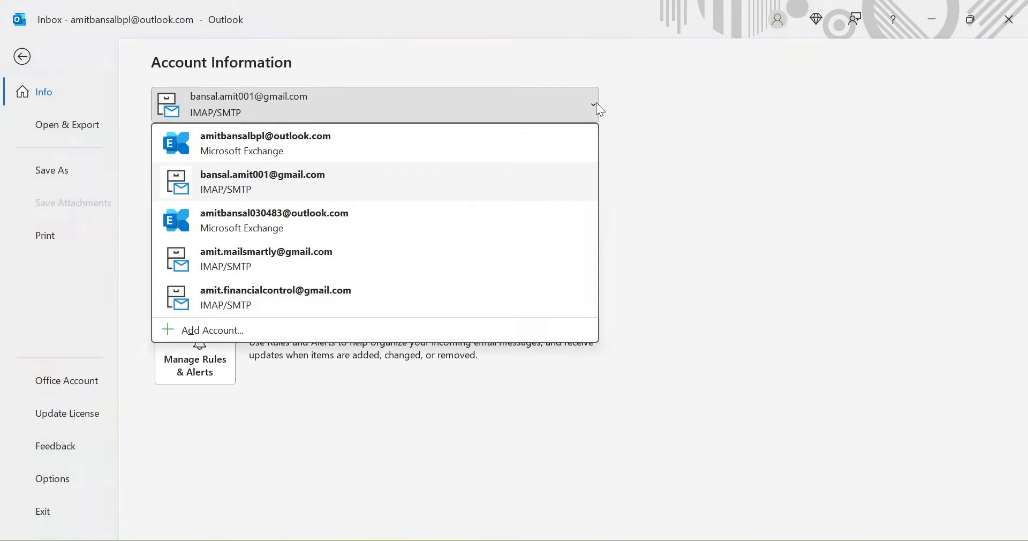
pyautogui.click(423, 145)
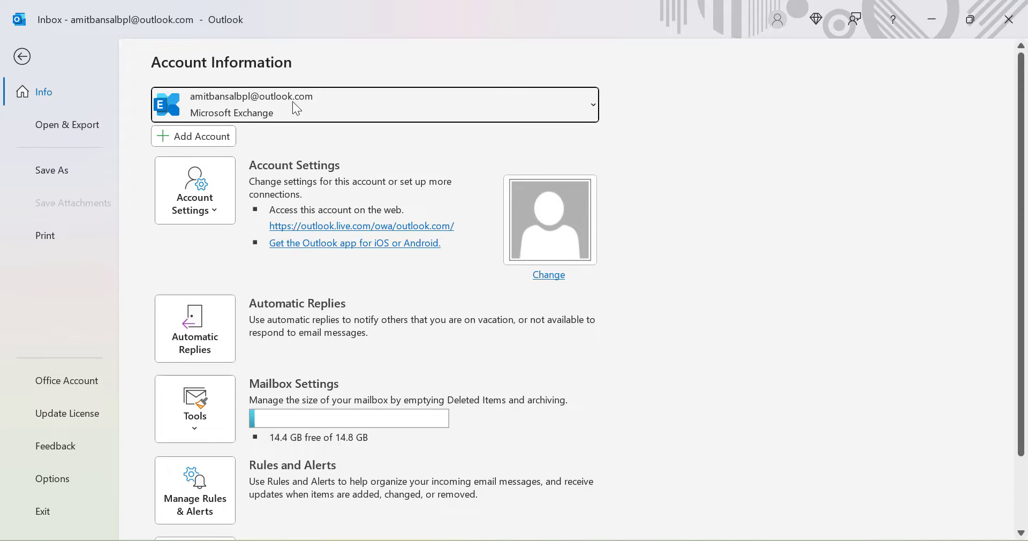
# - Open the automatic replies of the Exchange account and review the time range and message text
pyautogui.click(200, 336)
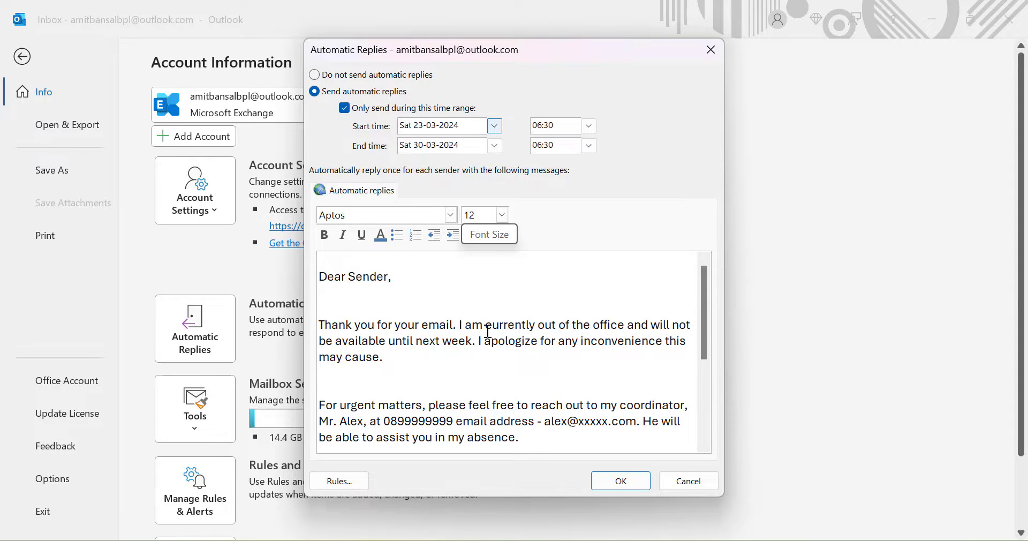
pyautogui.scroll(-3, 515, 331)
pyautogui.scroll(3, 476, 366)
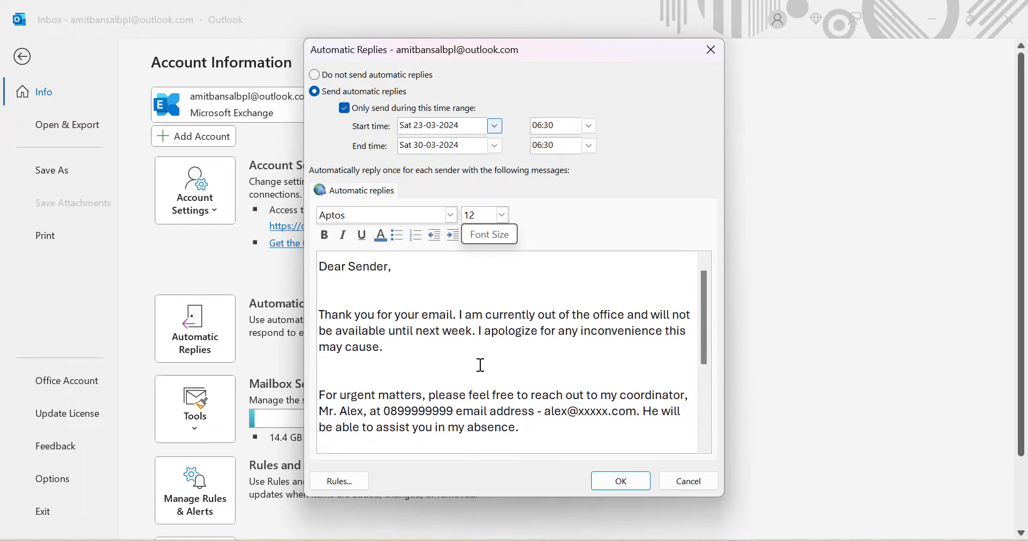
pyautogui.scroll(-3, 481, 365)
pyautogui.scroll(4, 482, 374)
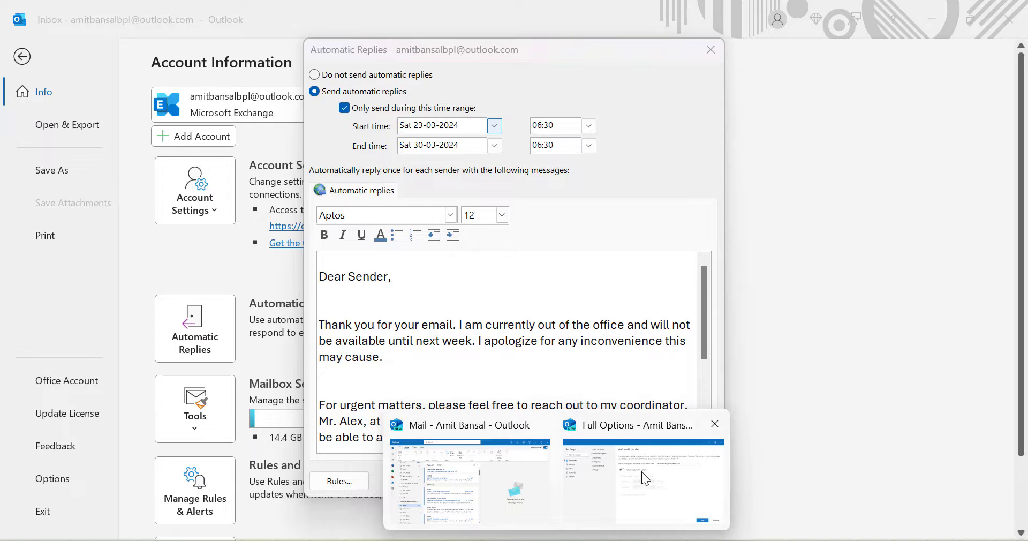
# - Check the automatic reply settings in the new Outlook, then return to classic Outlook and read its reply message through to the sign-off
pyautogui.click(646, 478)
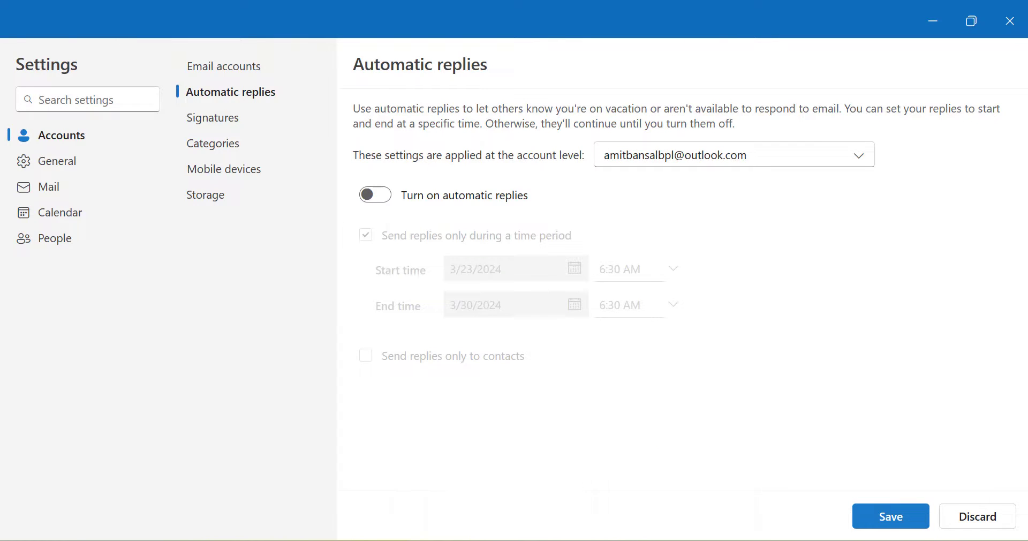
pyautogui.moveTo(451, 540)
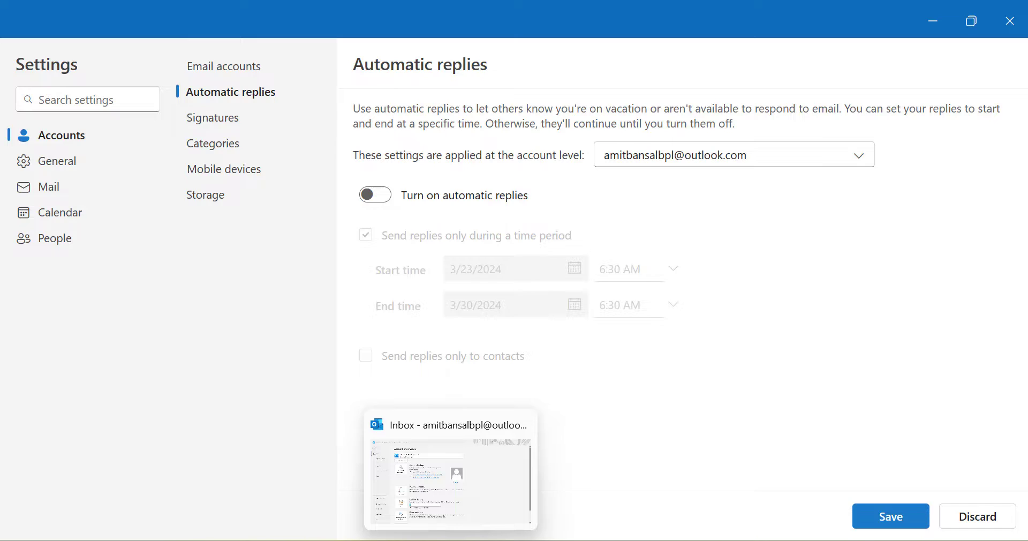
pyautogui.click(522, 514)
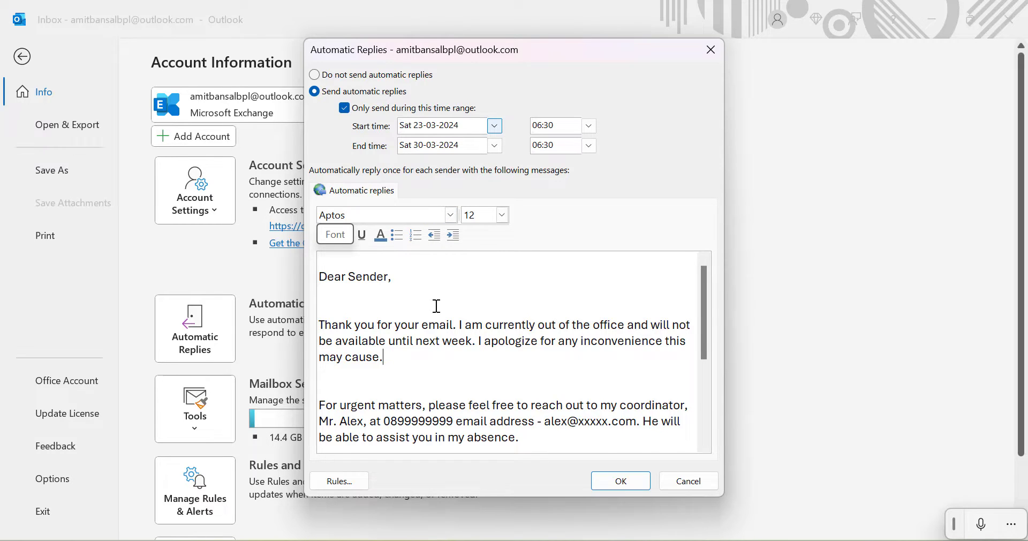
pyautogui.scroll(-4, 475, 312)
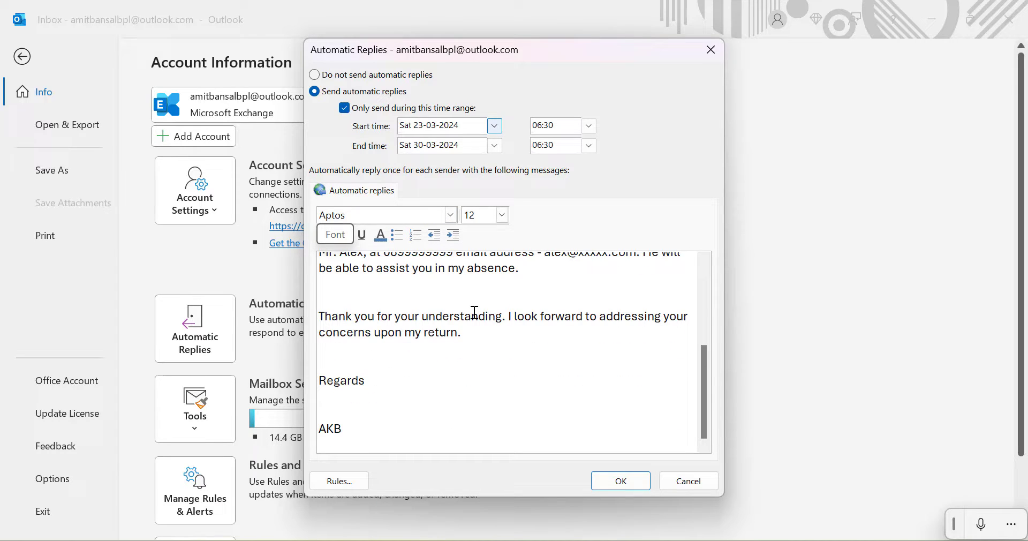
pyautogui.scroll(4, 475, 312)
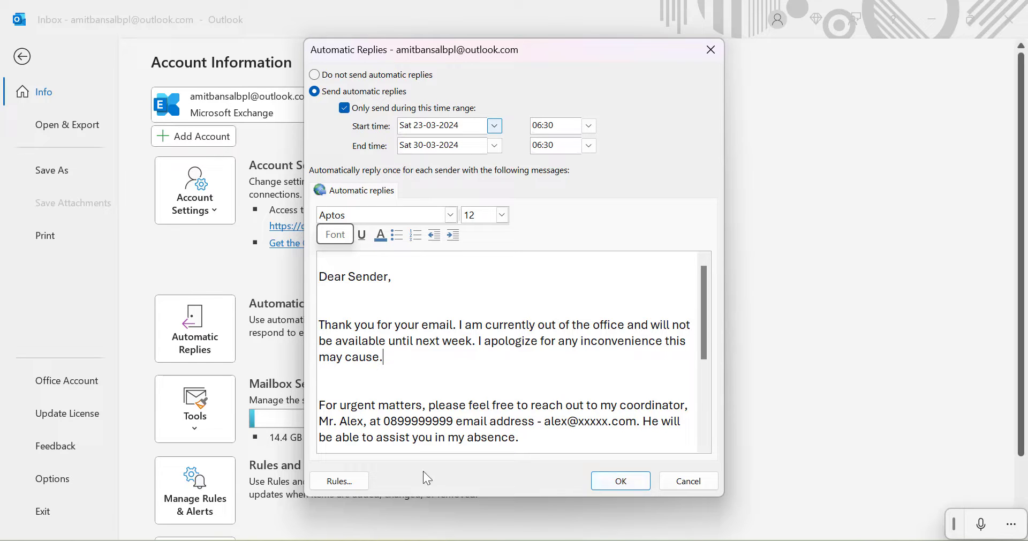
# - Open the automatic reply rules for incoming messages and move their dialog aside
pyautogui.click(328, 483)
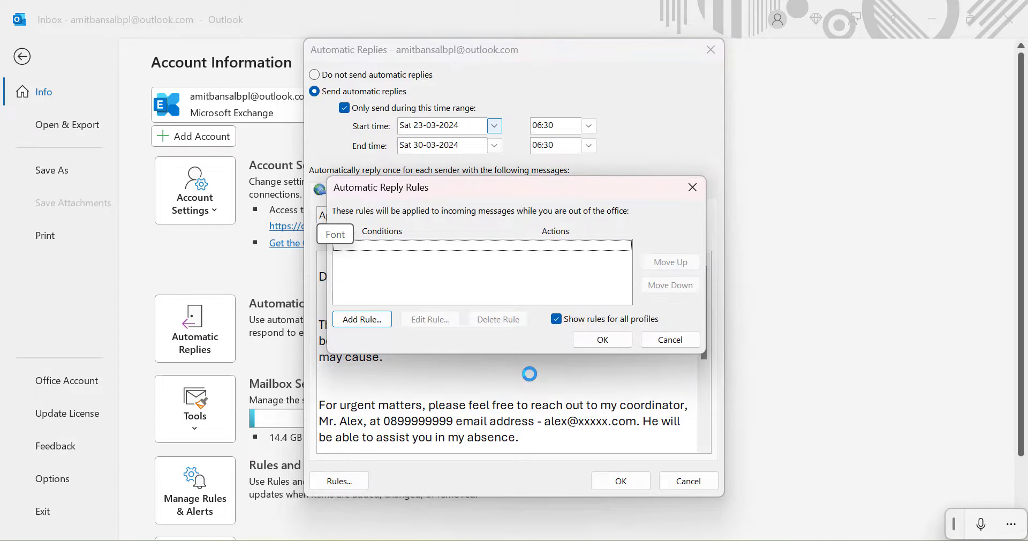
pyautogui.moveTo(432, 187); pyautogui.dragTo(485, 186)
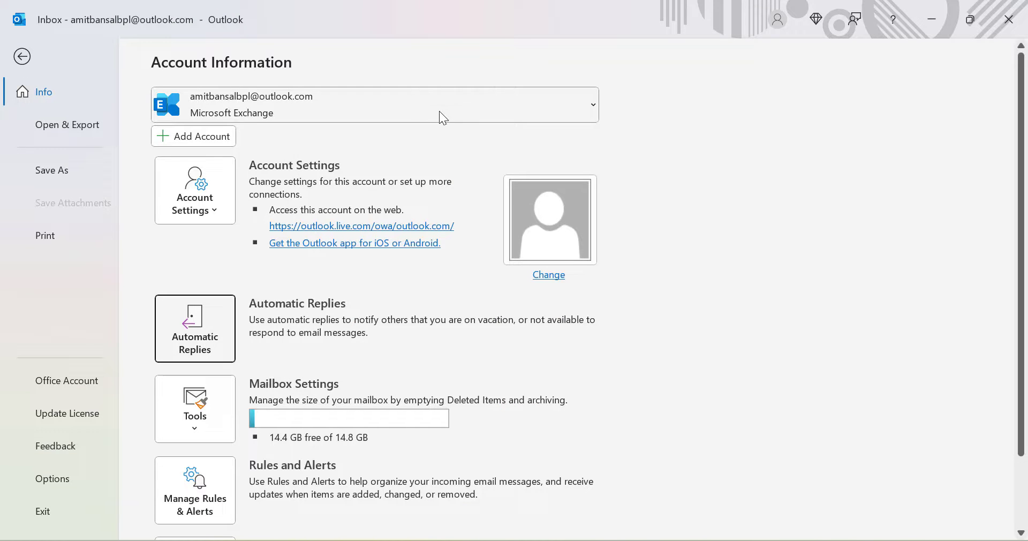
# - Select the first Gmail IMAP account on the account information page
pyautogui.click(439, 111)
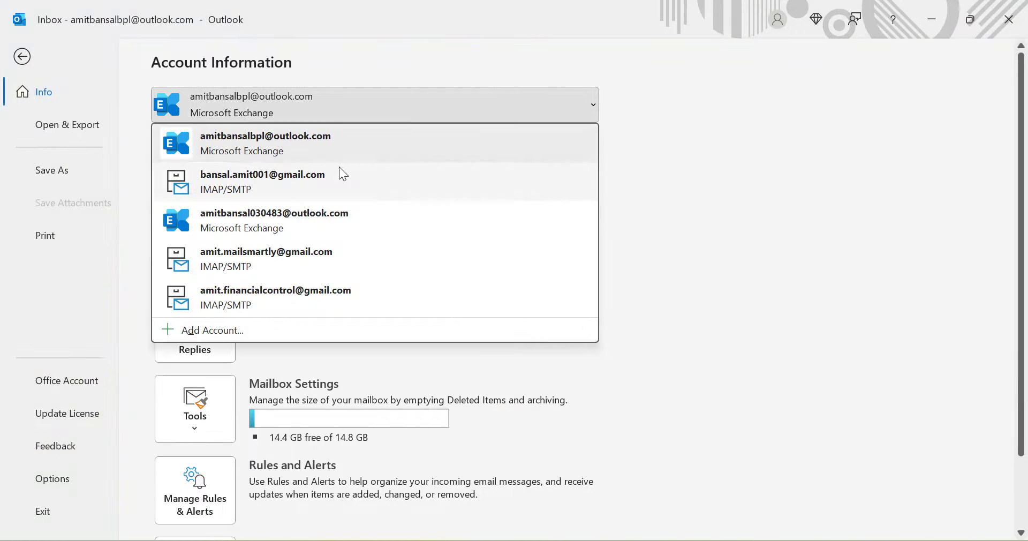
pyautogui.click(330, 179)
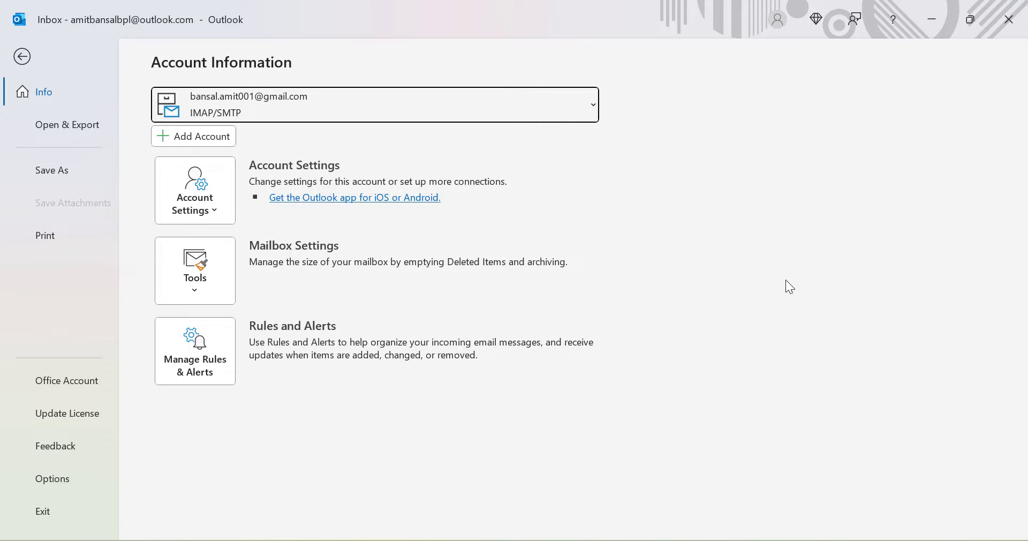